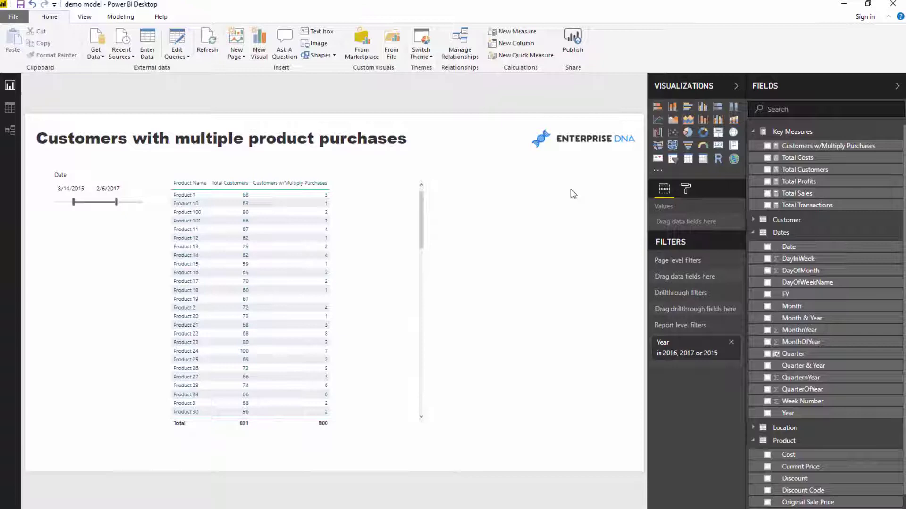
- Widen the Date slicer to span 5/10/2015 through 4/29/2017
click(359, 172)
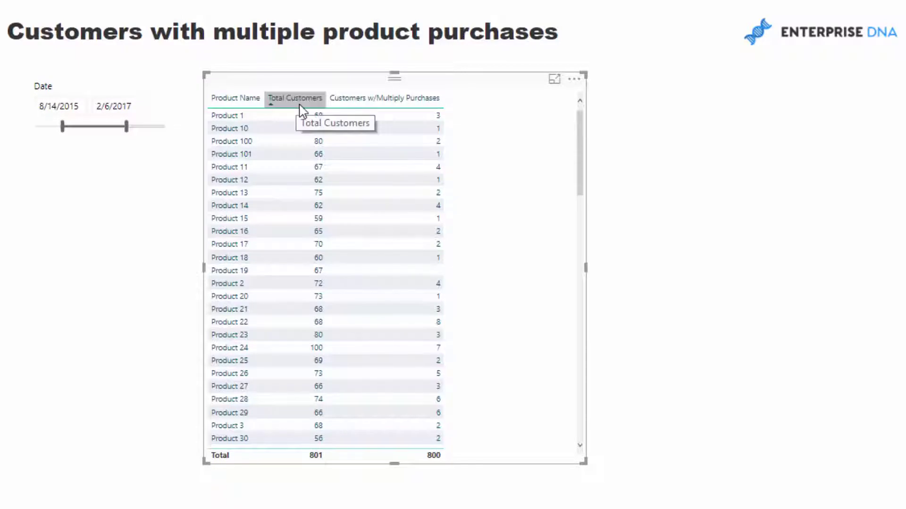
drag(303, 112, 344, 89)
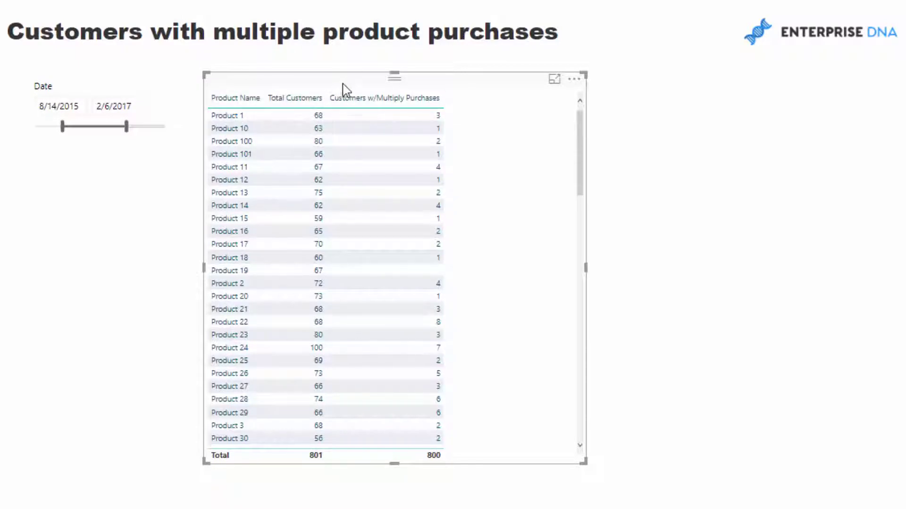
drag(297, 114, 210, 156)
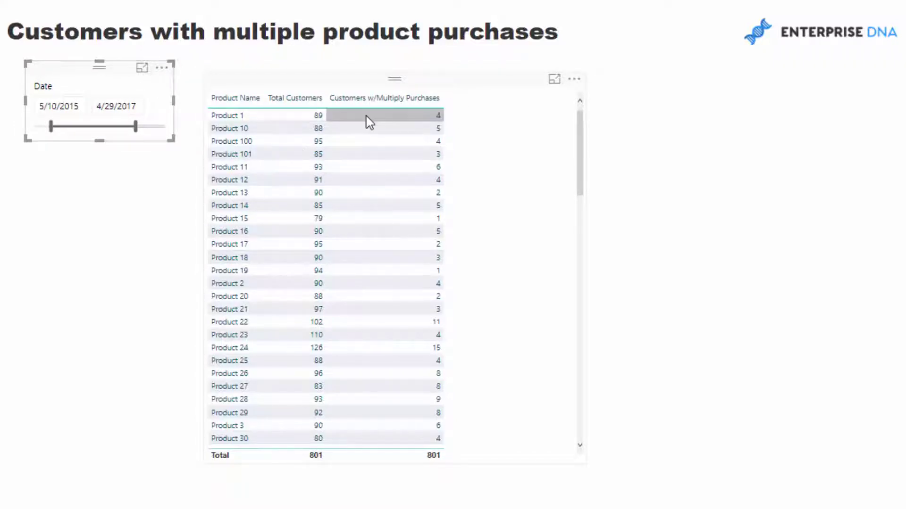
- Set the product table's Values text size to 11 in the Format pane
click(471, 92)
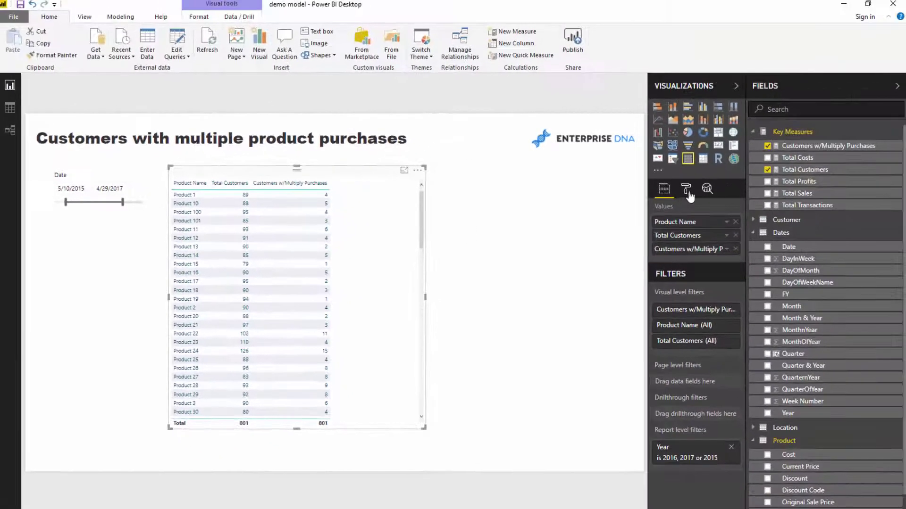
click(685, 189)
click(658, 307)
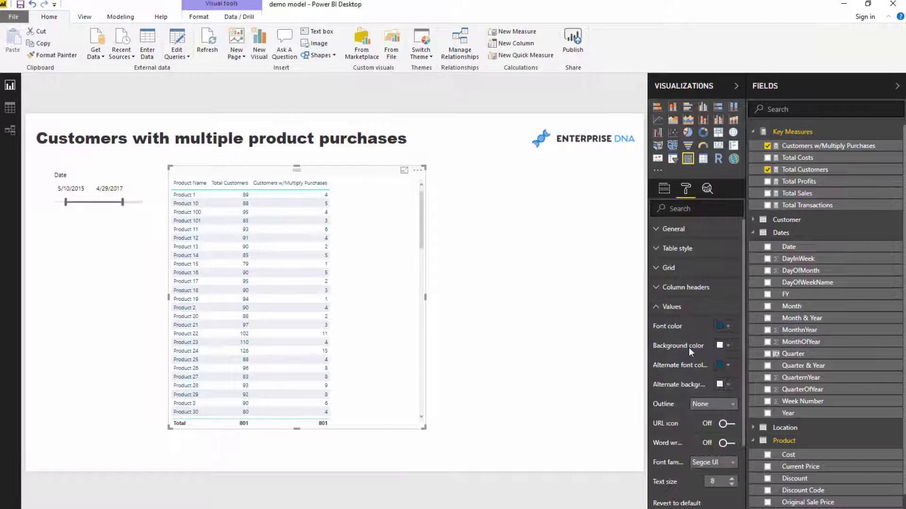
click(731, 479)
click(732, 479)
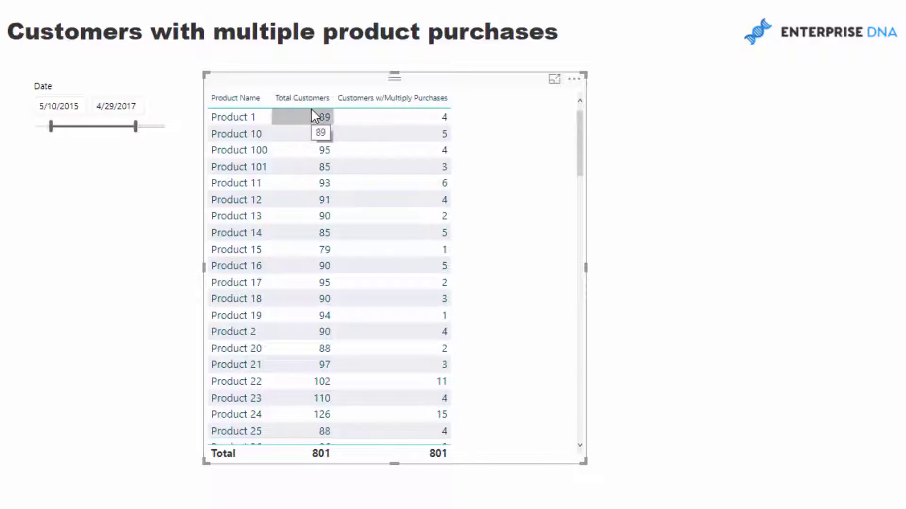
scroll(394, 191, down, 5)
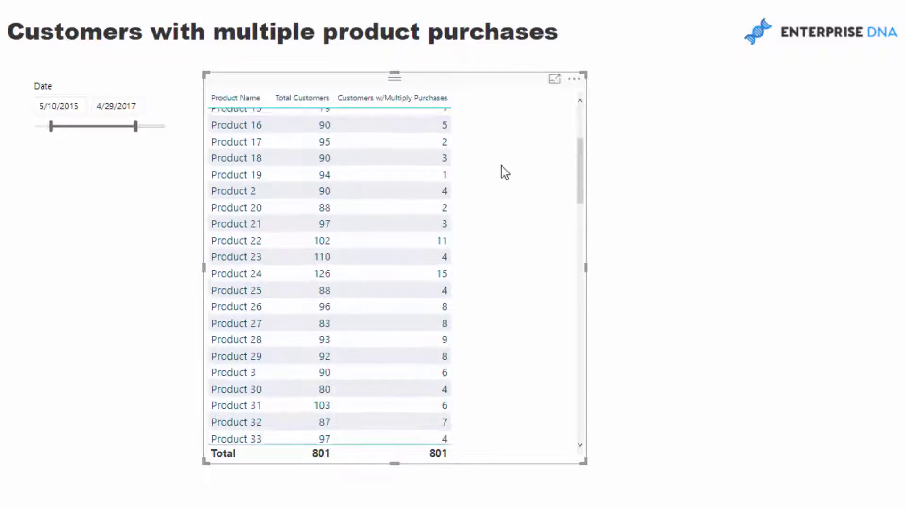
scroll(501, 172, up, 5)
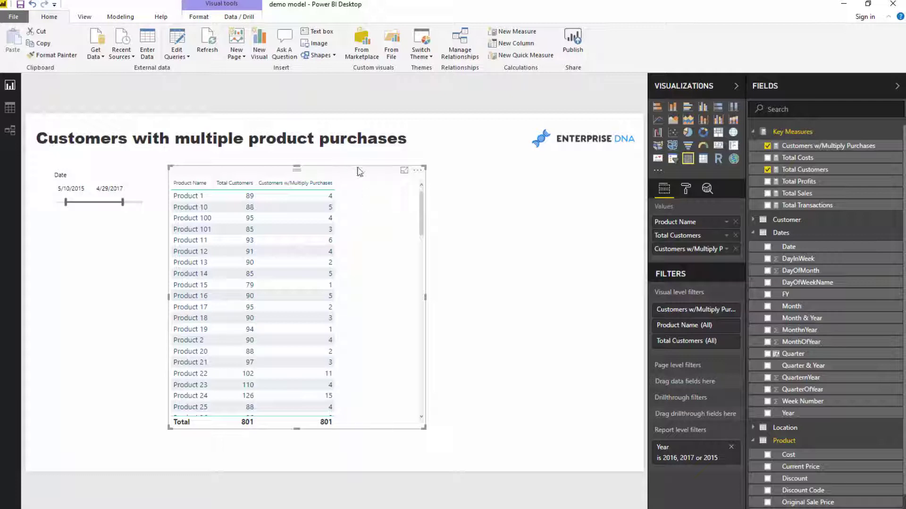
- Open the Customers w/Multiply Purchases formula and highlight its SUMMARIZE portion
click(791, 150)
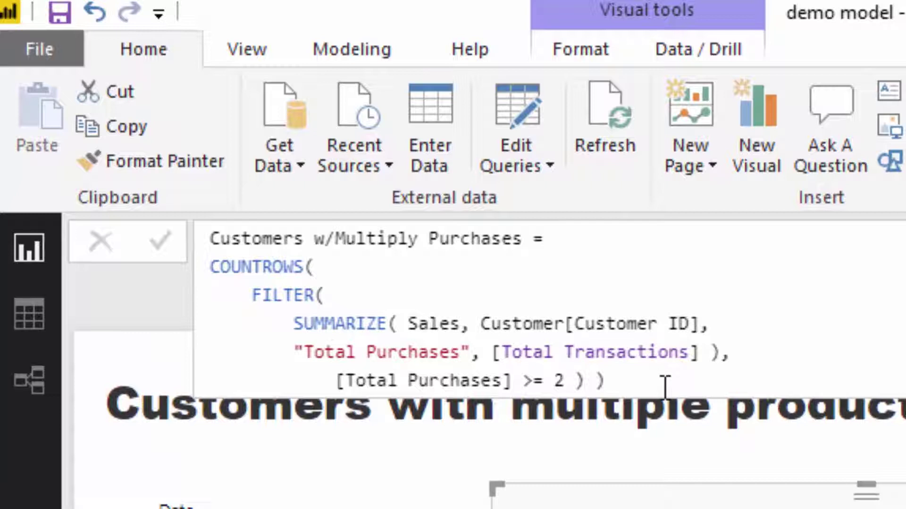
click(664, 388)
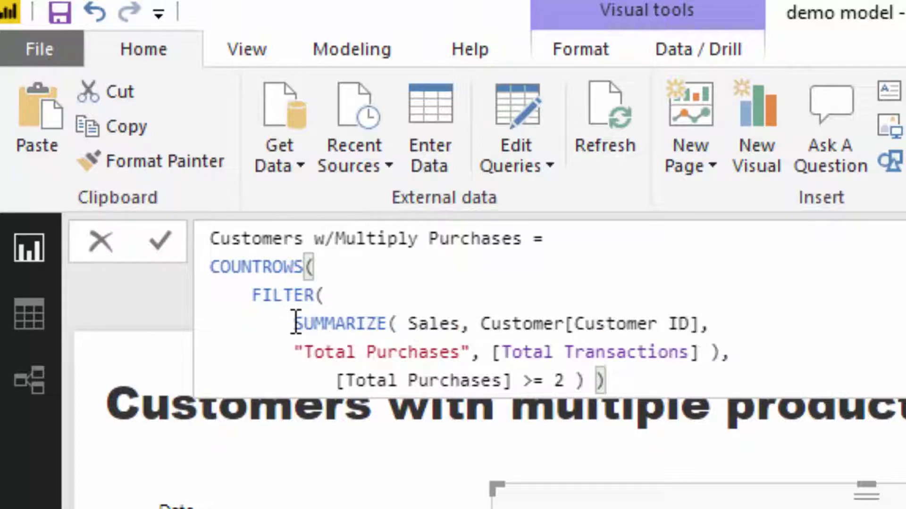
drag(295, 323, 721, 352)
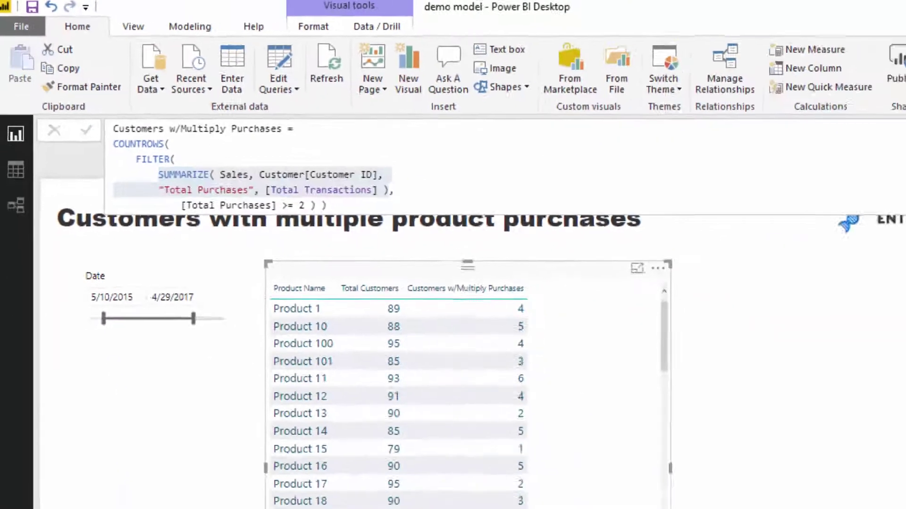
click(807, 205)
drag(221, 84, 146, 83)
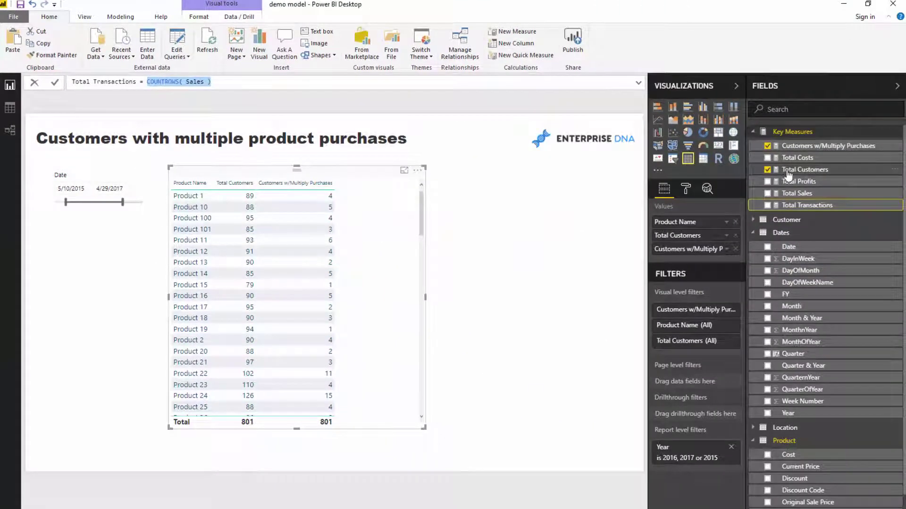
click(806, 146)
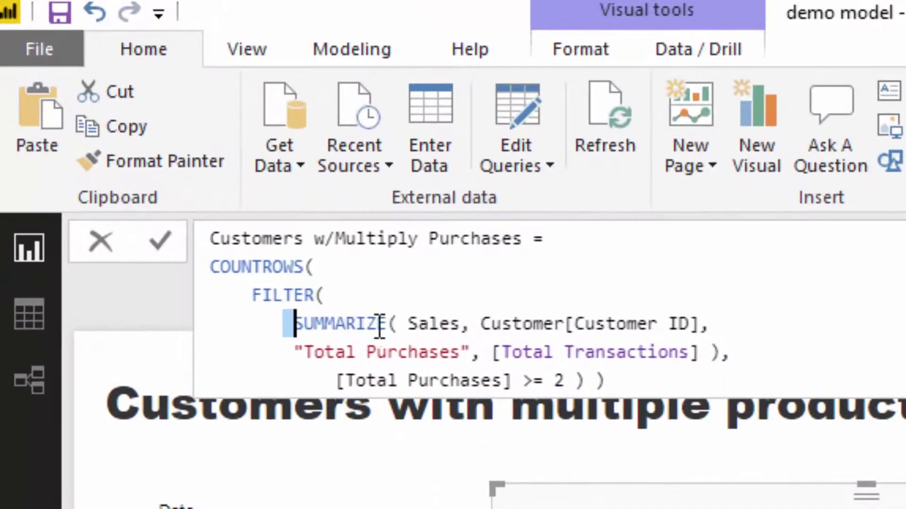
drag(96, 110, 229, 119)
drag(689, 343, 712, 347)
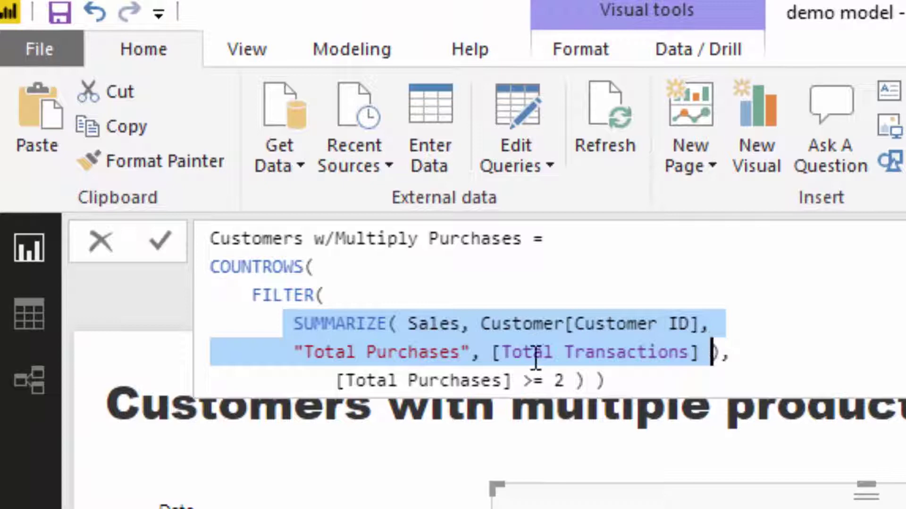
drag(481, 324, 703, 323)
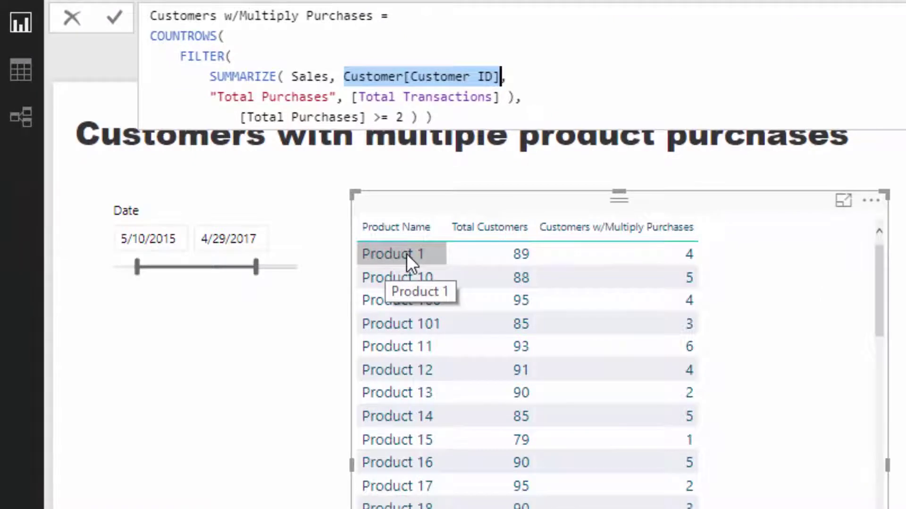
click(211, 76)
drag(283, 77, 515, 94)
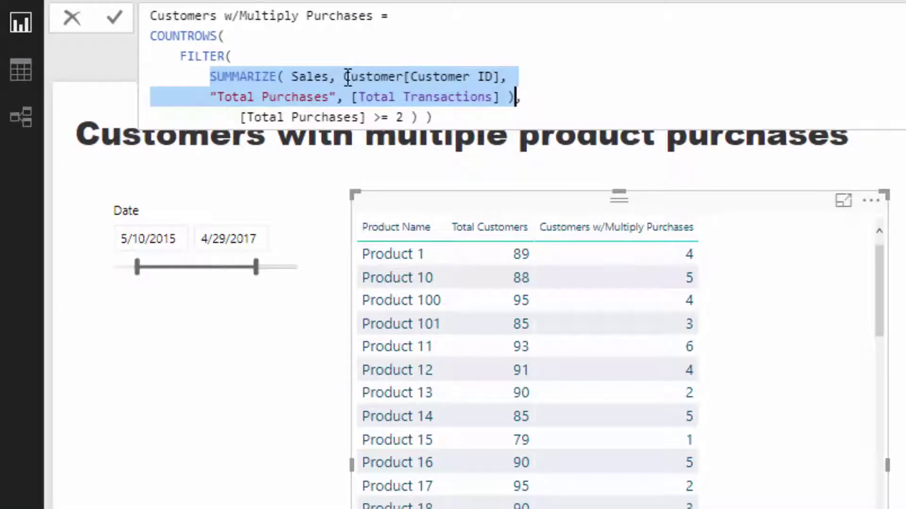
drag(345, 77, 501, 77)
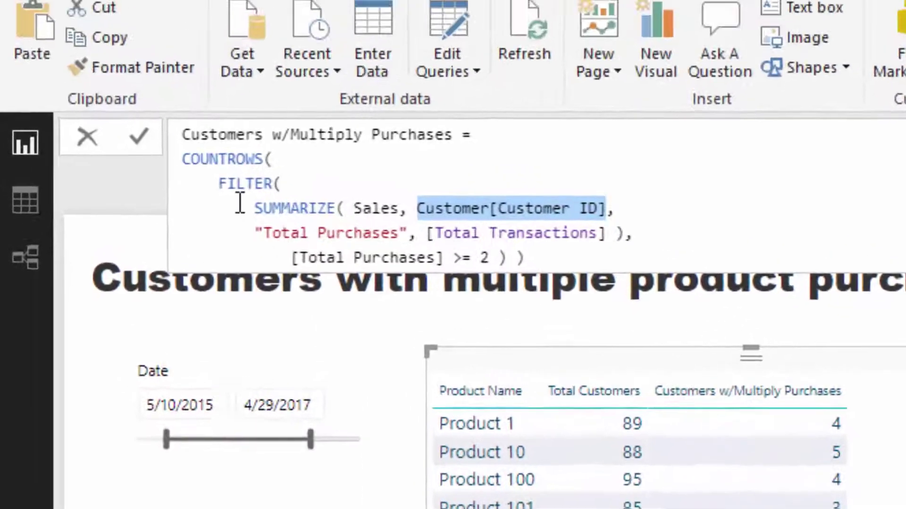
drag(206, 77, 452, 81)
drag(631, 329, 719, 354)
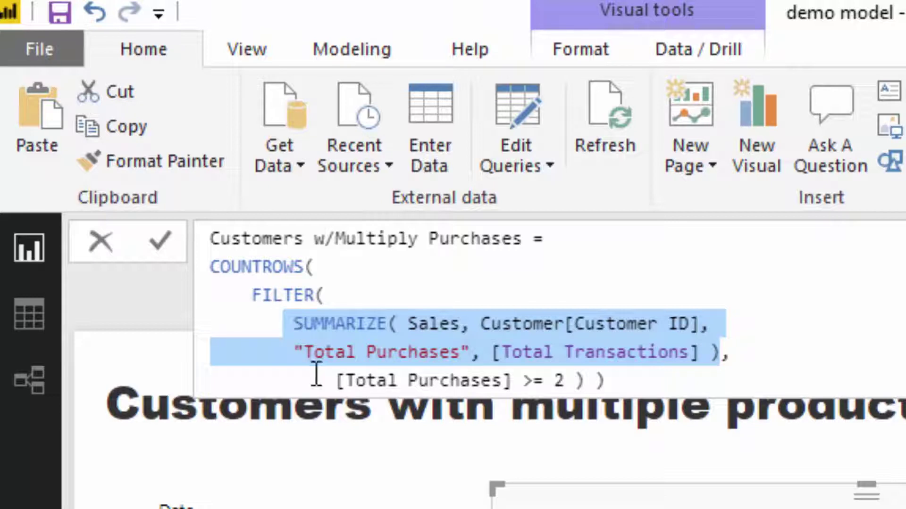
drag(336, 380, 514, 380)
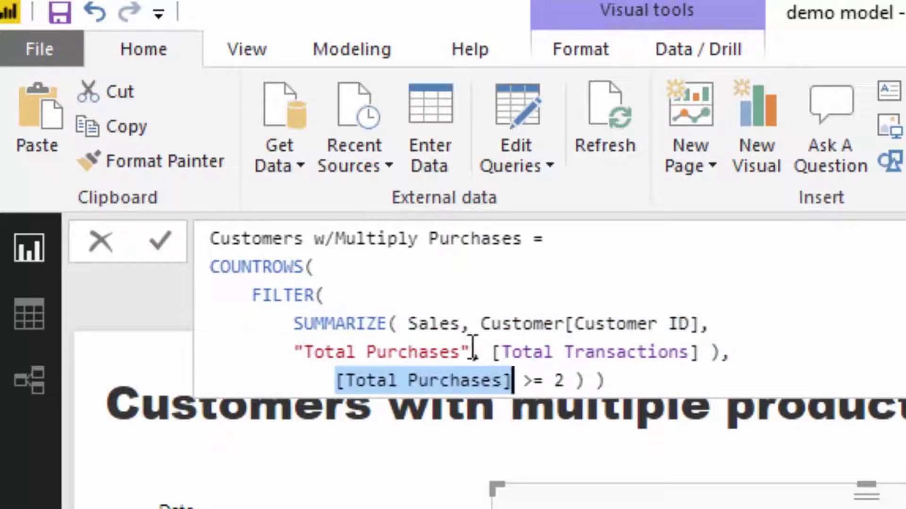
drag(470, 352, 296, 353)
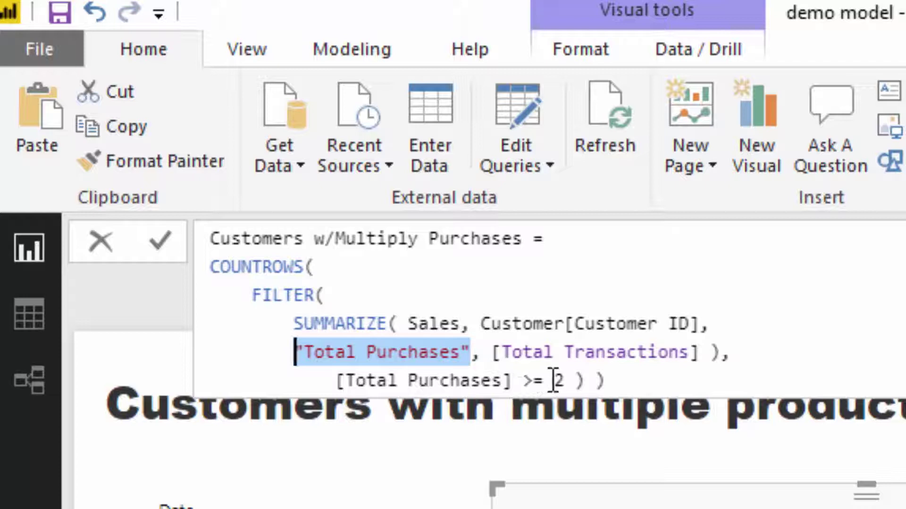
drag(565, 381, 262, 302)
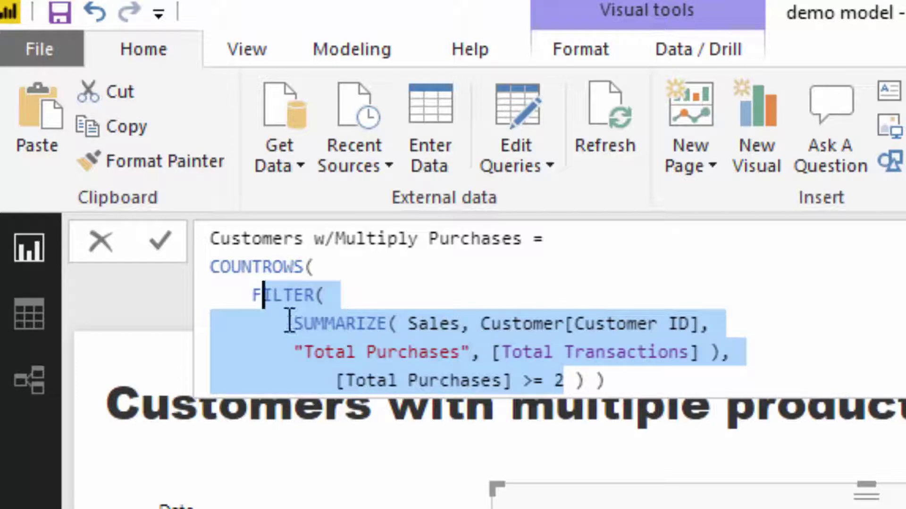
click(504, 324)
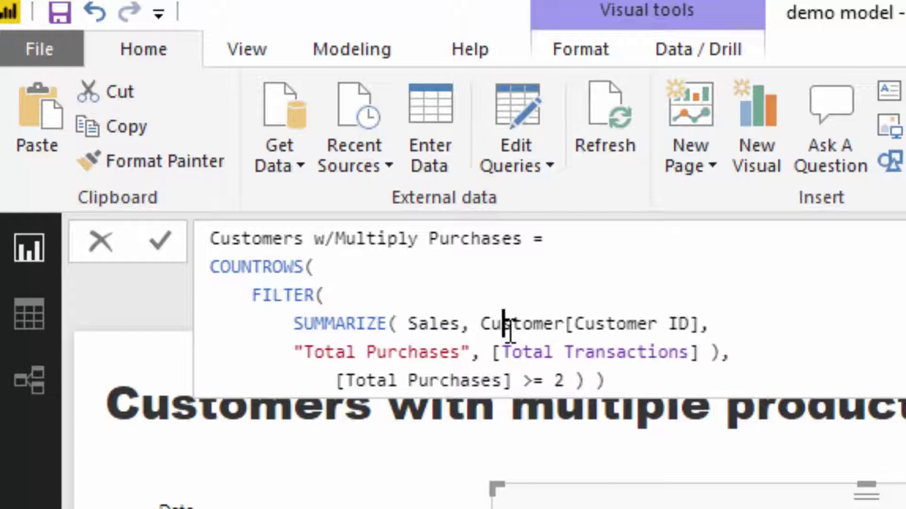
drag(294, 324, 482, 323)
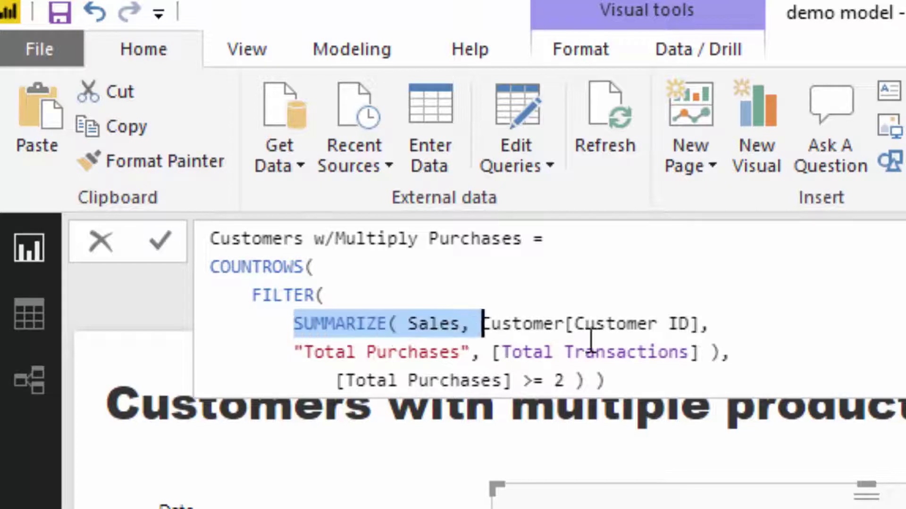
drag(592, 339, 722, 351)
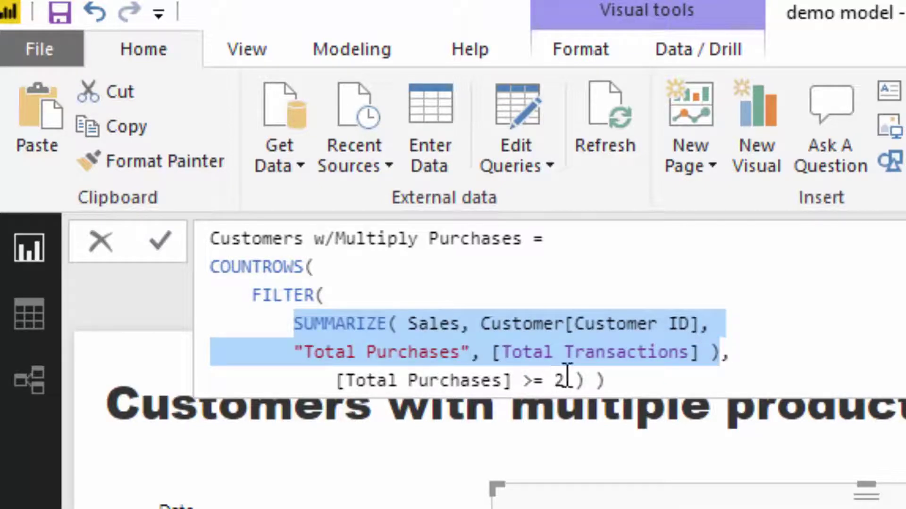
- Review the COUNTROWS formula, then the Total Profits and Total Transactions formulas
drag(314, 266, 90, 286)
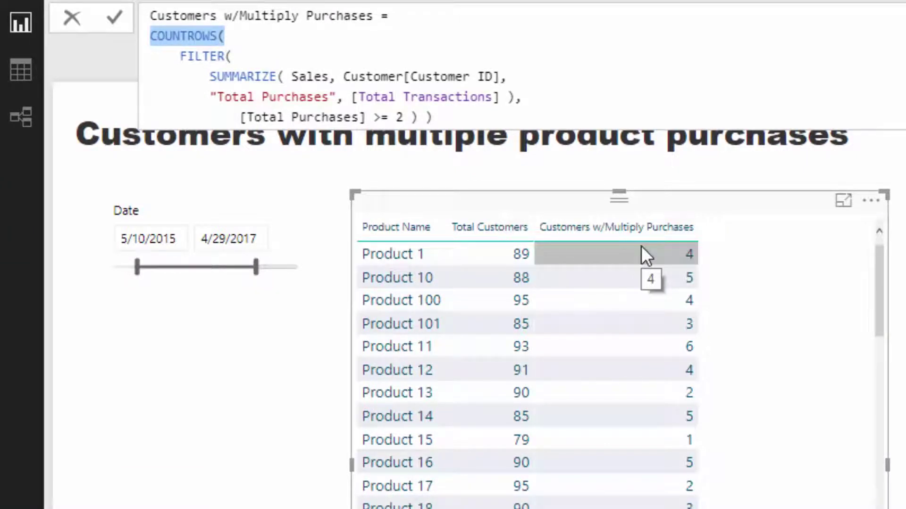
click(781, 246)
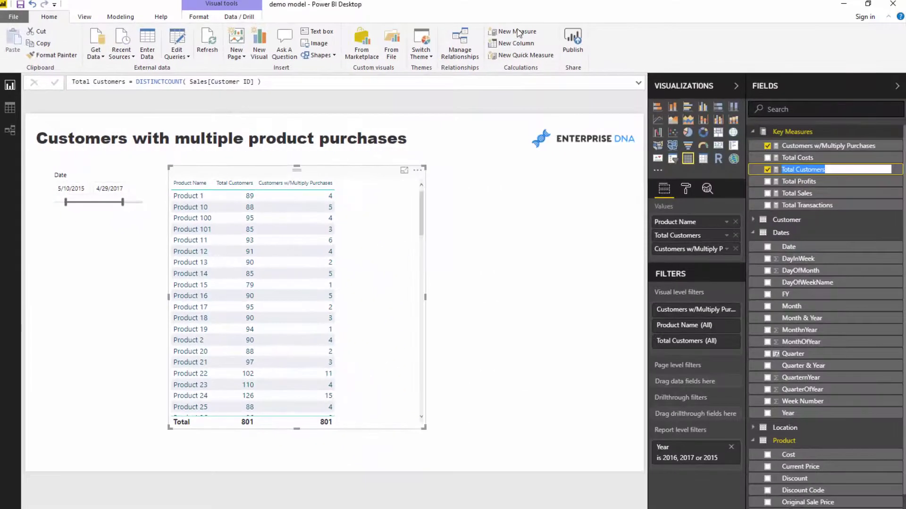
click(789, 182)
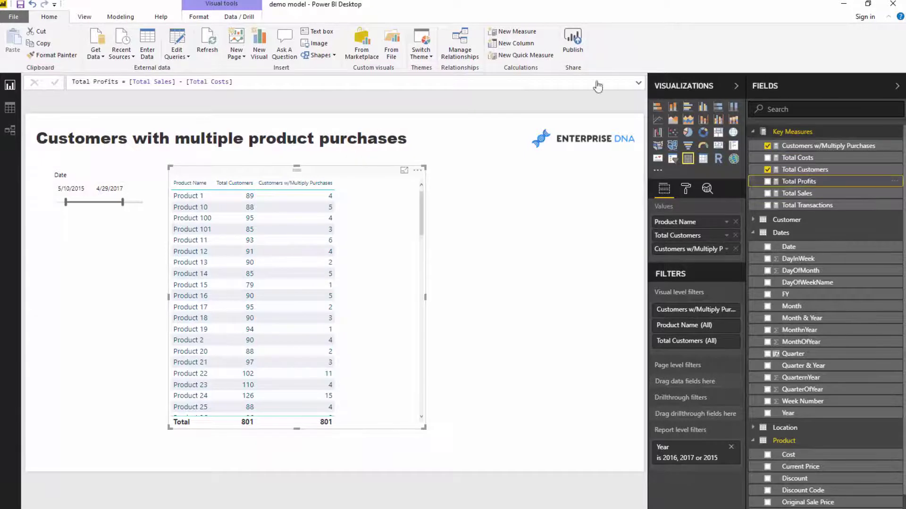
click(830, 205)
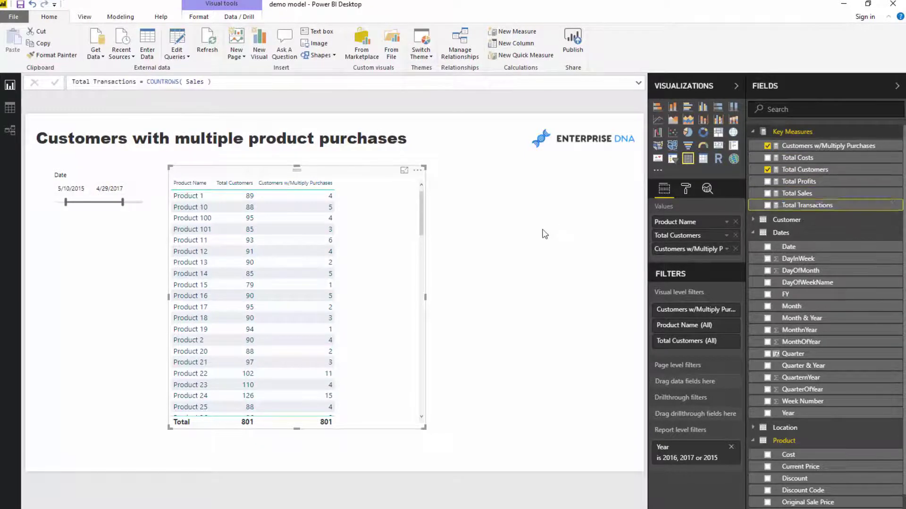
click(542, 232)
click(391, 205)
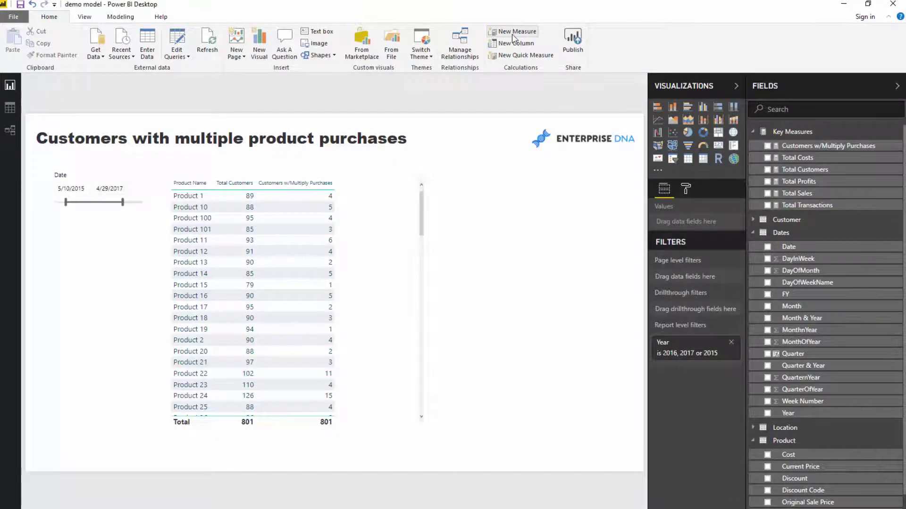
- Start a new measure, Multiple Purchases % = DIVIDE( [Customers w/Multiply Purchases] as numerator
click(512, 31)
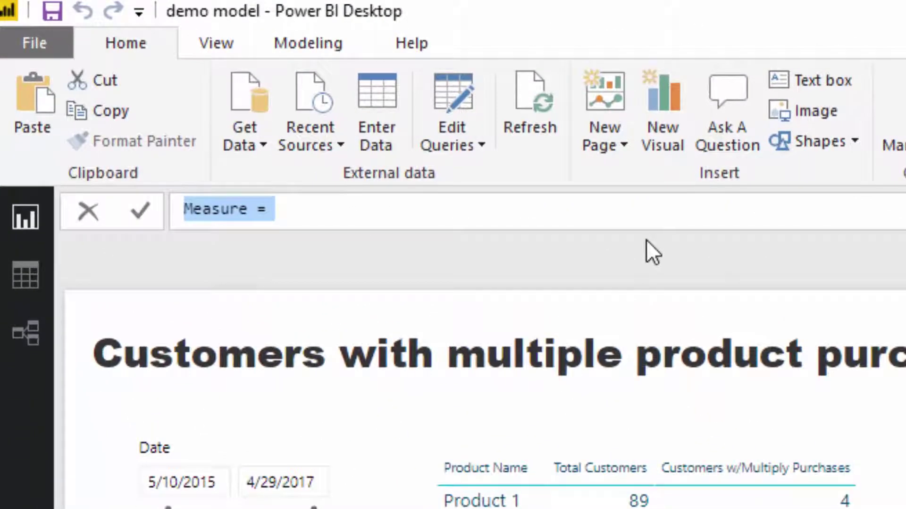
text(C)
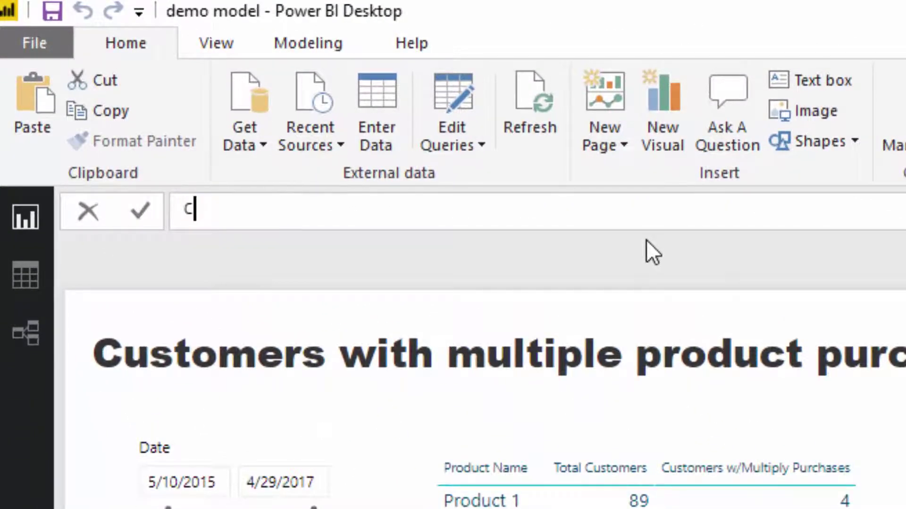
text(ustomer)
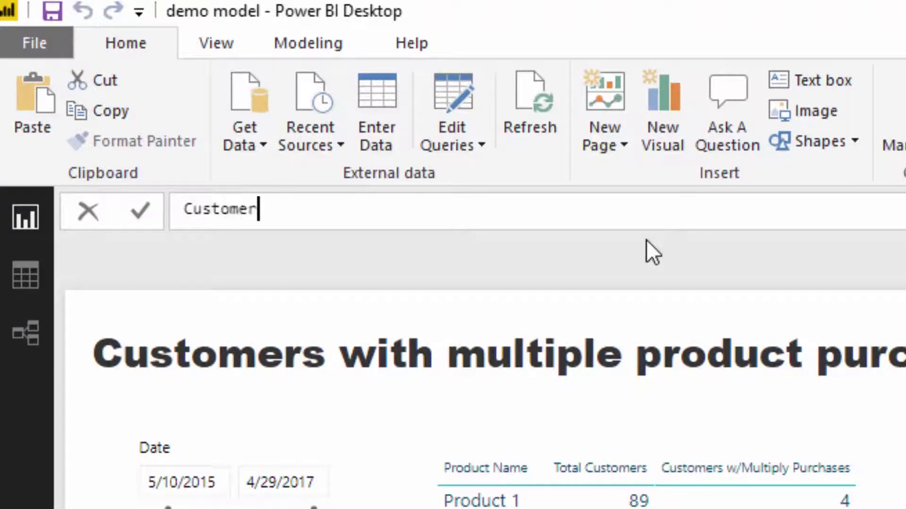
key(BackSpace)
key(BackSpace)
key(BackSpace)
key(BackSpace)
key(BackSpace)
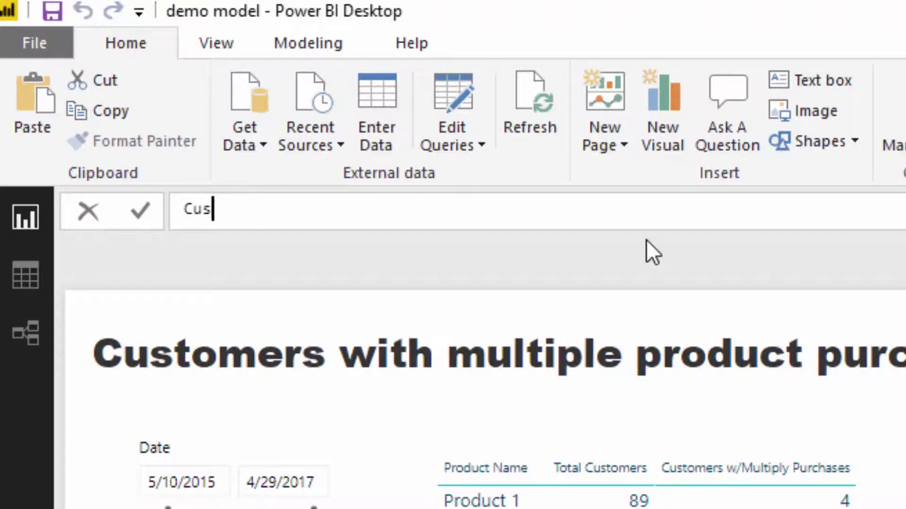
key(BackSpace)
key(BackSpace)
key(BackSpace)
text(Multiple )
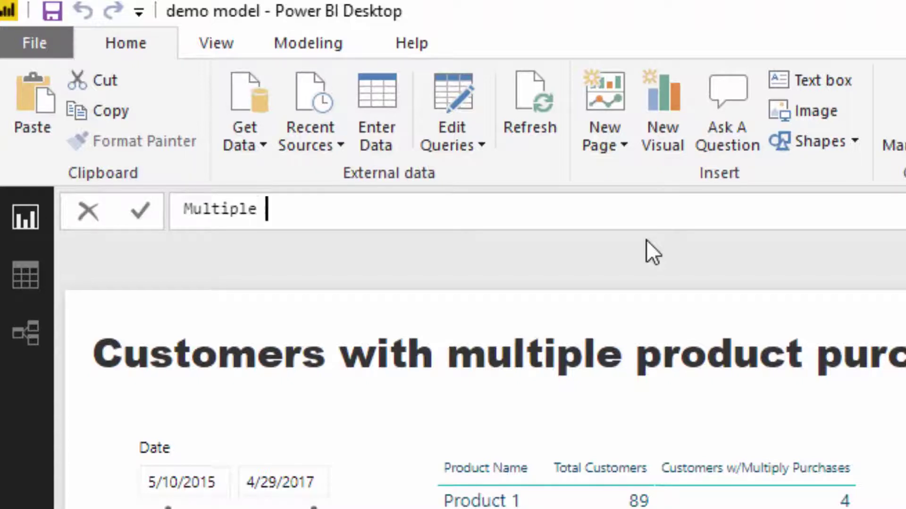
text(Purch)
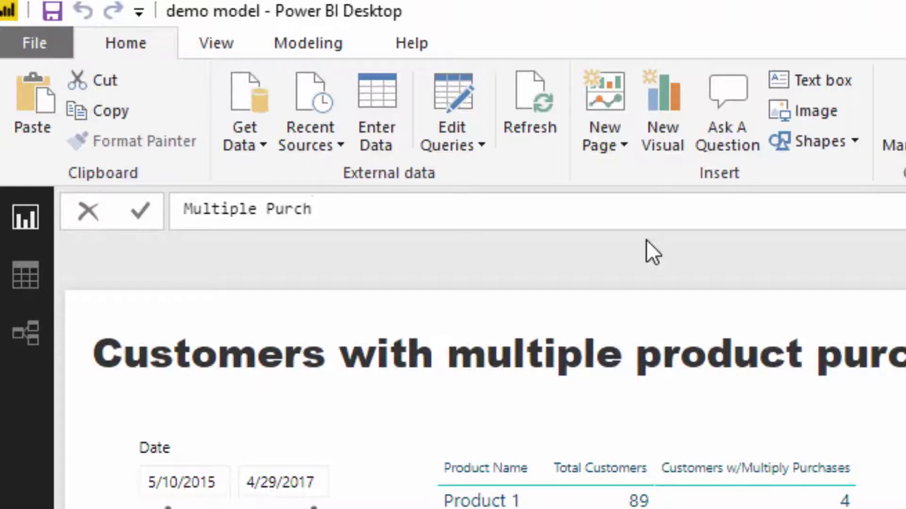
text(ases % )
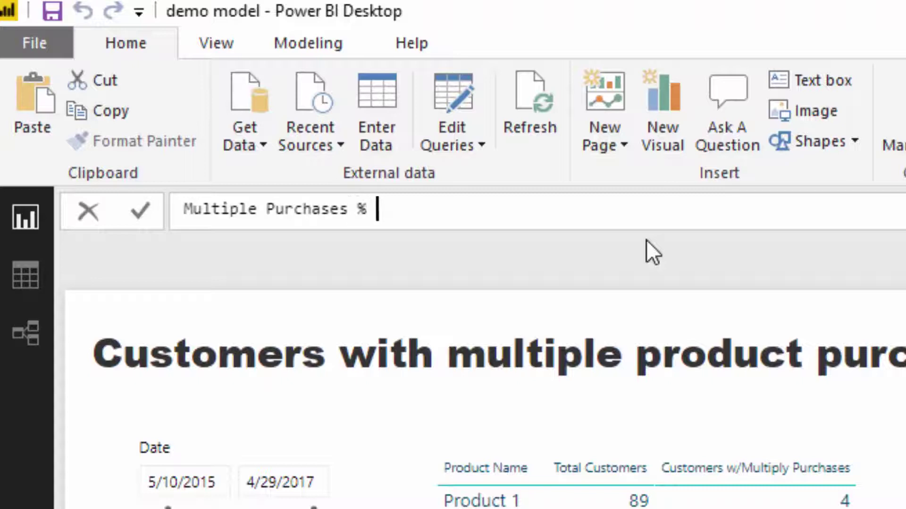
text(= DIVIDE()
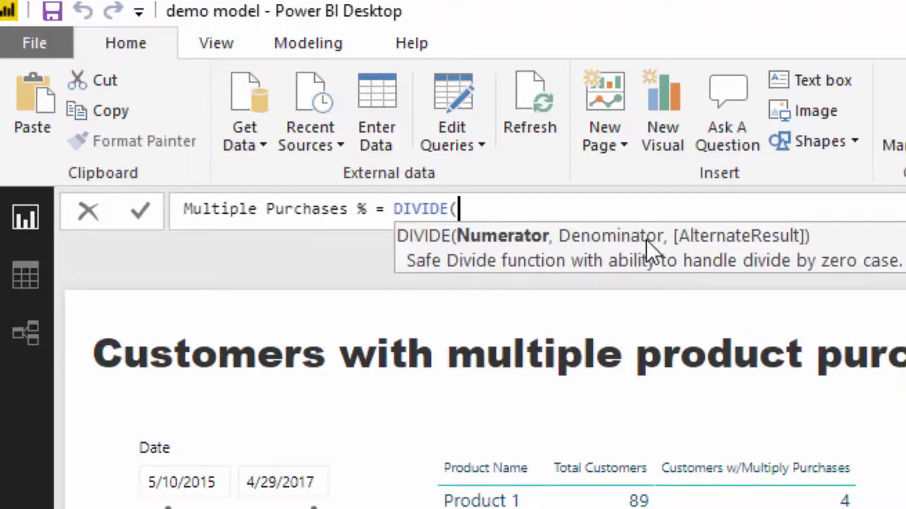
text( [Cus)
key(Down)
key(Tab)
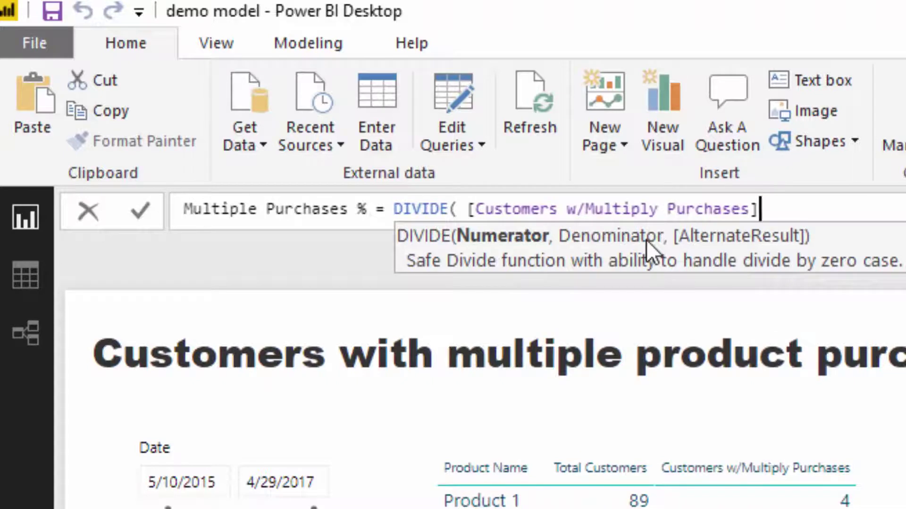
- Finish the formula with [Total Customers] as denominator and 0 as the alternate result
text(, Tota)
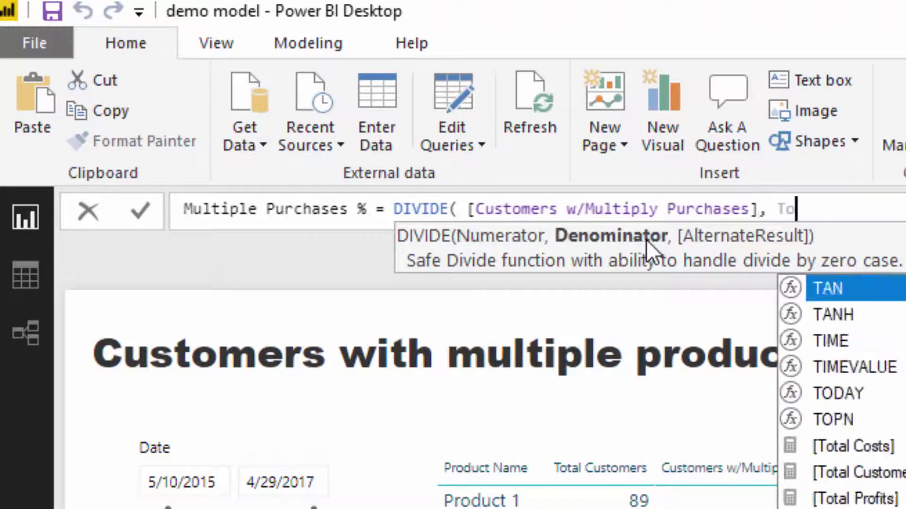
key(Down)
key(Down)
key(Down)
key(Down)
key(Up)
key(Up)
key(Up)
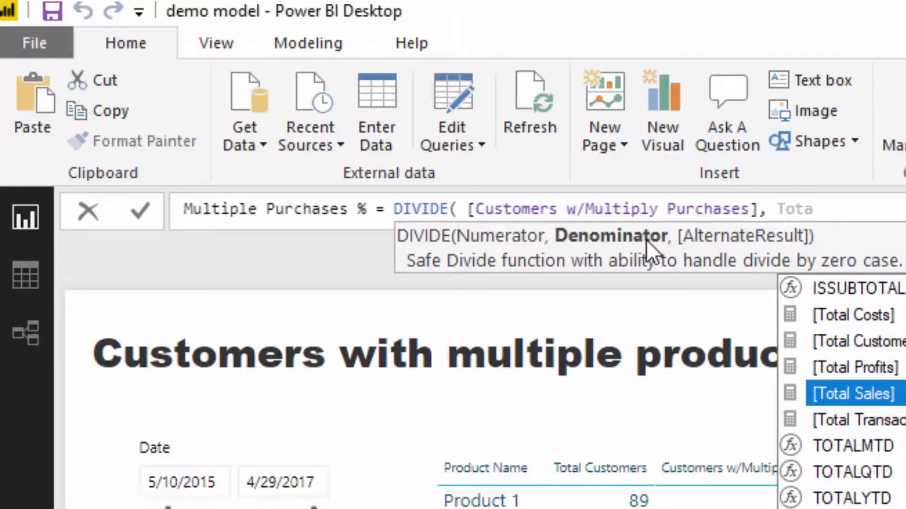
key(Tab)
text(, 0 ))
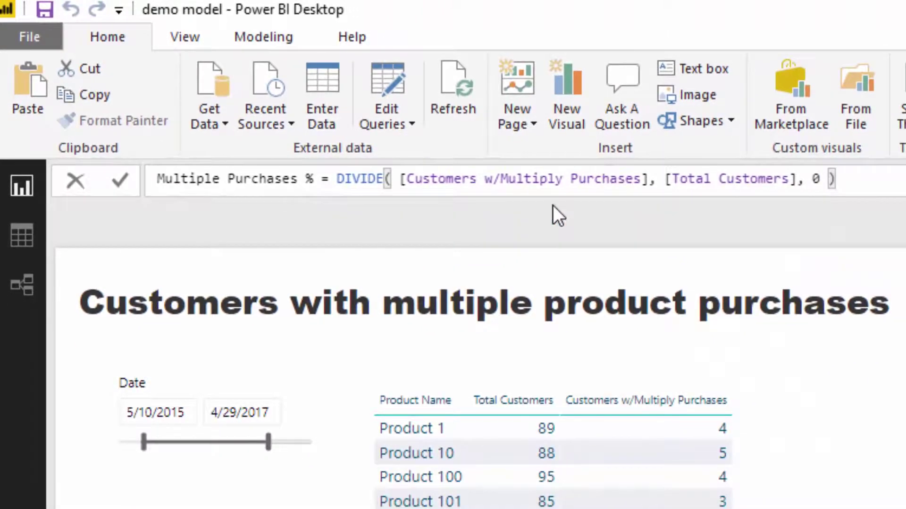
key(Return)
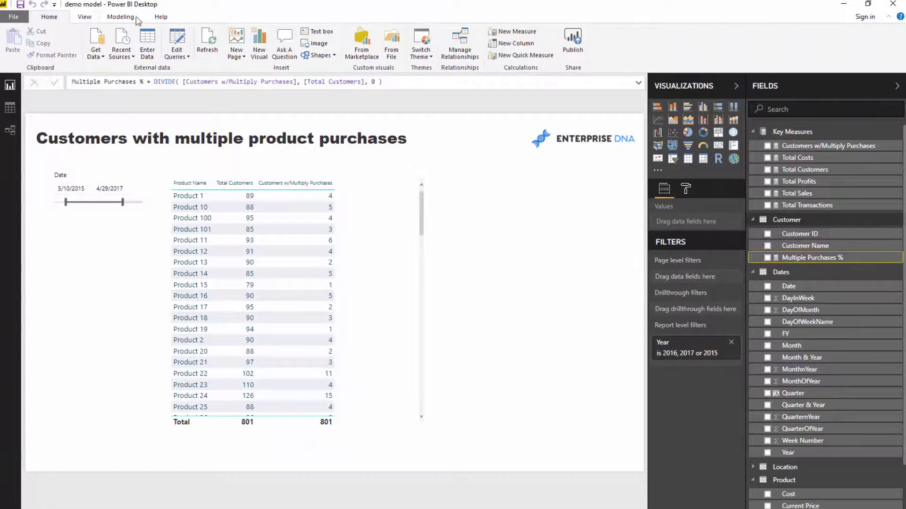
- Move Multiple Purchases % to the Key Measures table and format it as a percentage
click(136, 20)
click(317, 31)
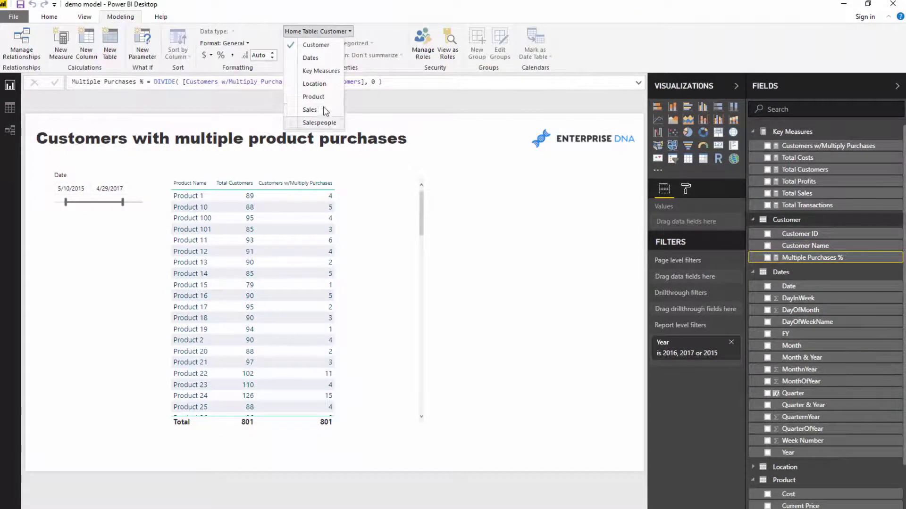
click(320, 70)
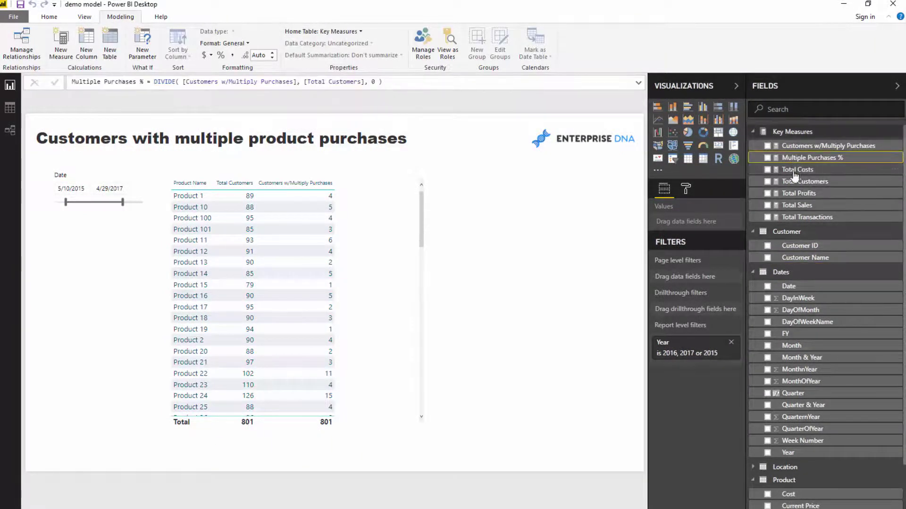
click(794, 170)
click(809, 157)
click(221, 54)
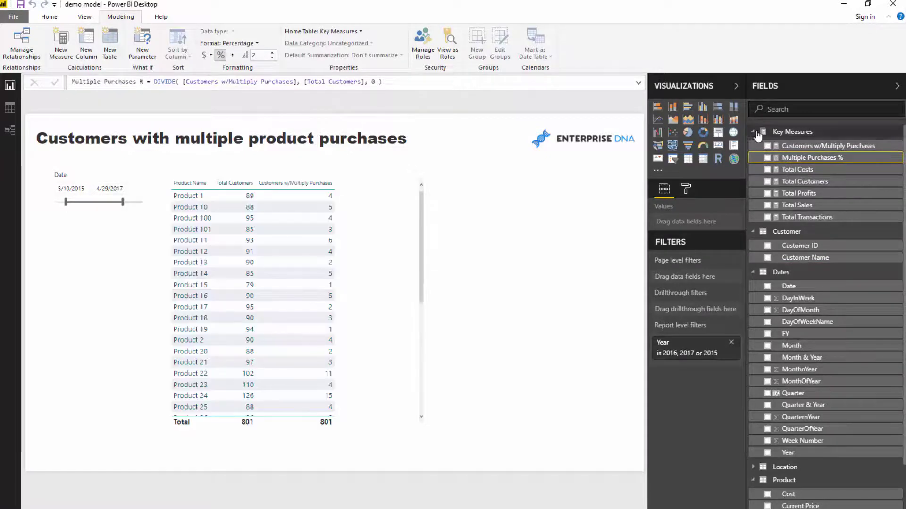
- Add Multiple Purchases % as a table column, widen the table, and sort ascending by it
drag(809, 157, 376, 277)
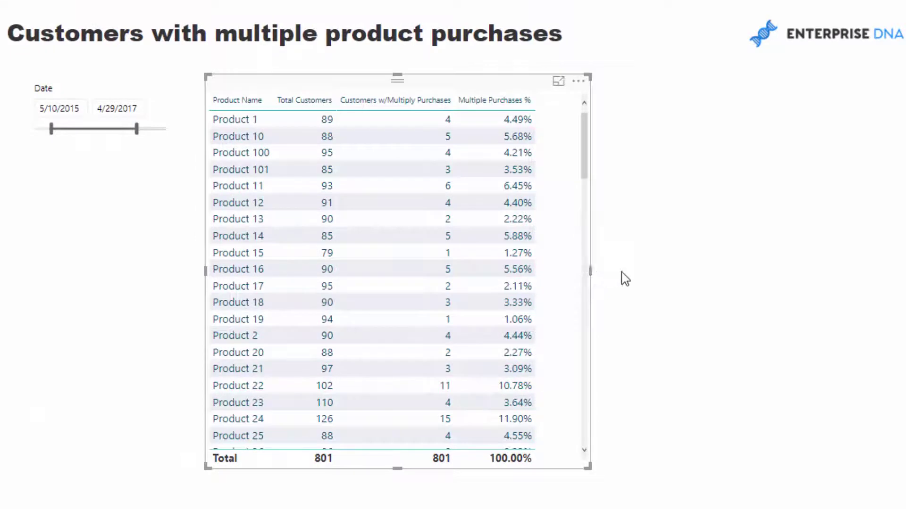
drag(625, 279, 617, 271)
click(465, 101)
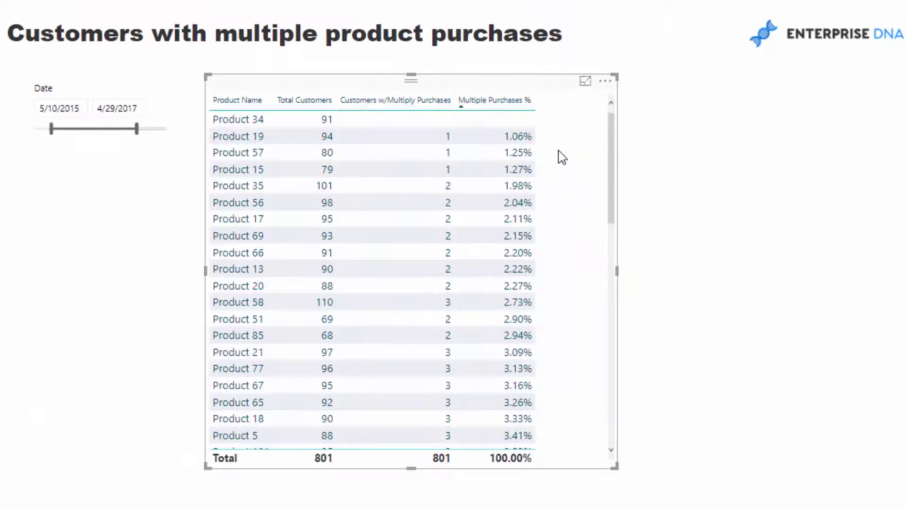
- Sort the table descending by Multiple Purchases %, putting Product 52 at 12.90% on top
click(501, 103)
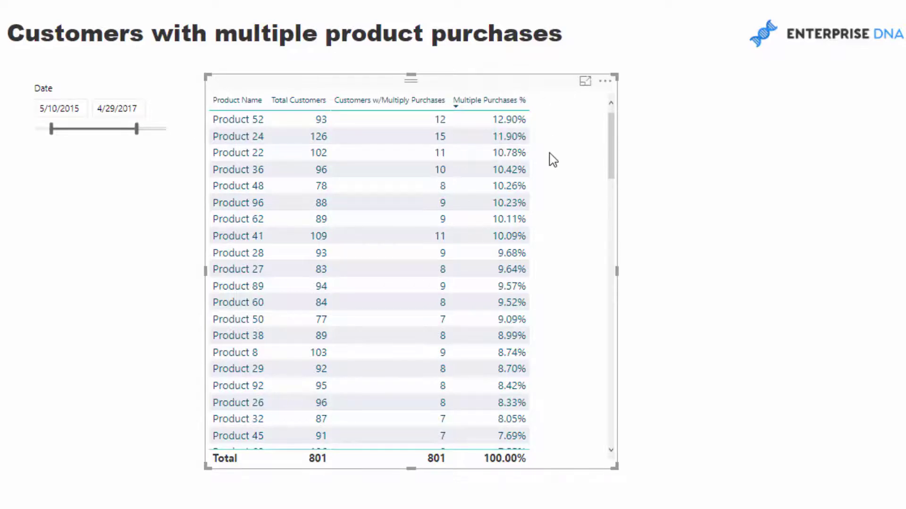
scroll(546, 185, down, 3)
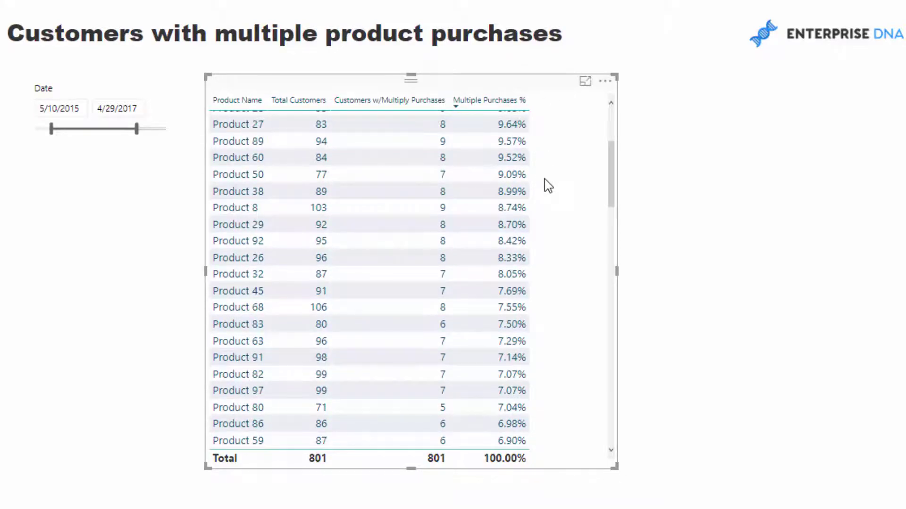
scroll(547, 186, up, 3)
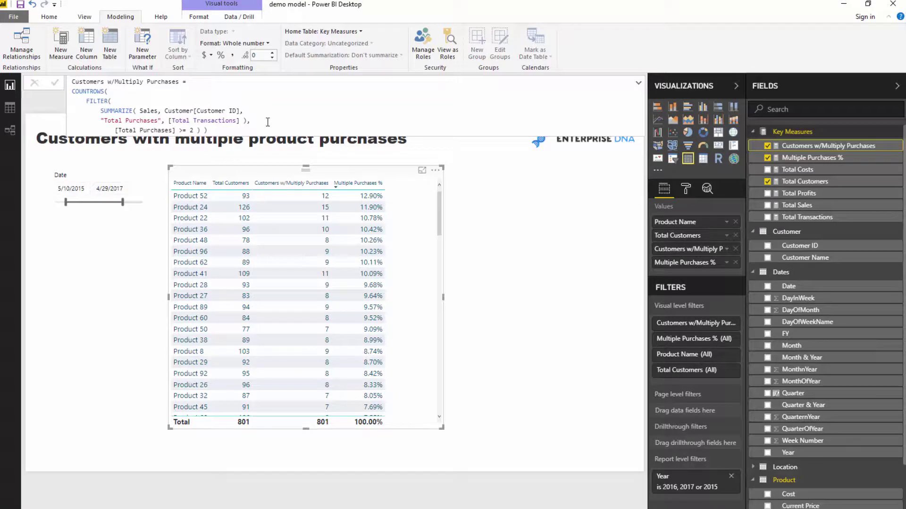
drag(207, 130, 65, 89)
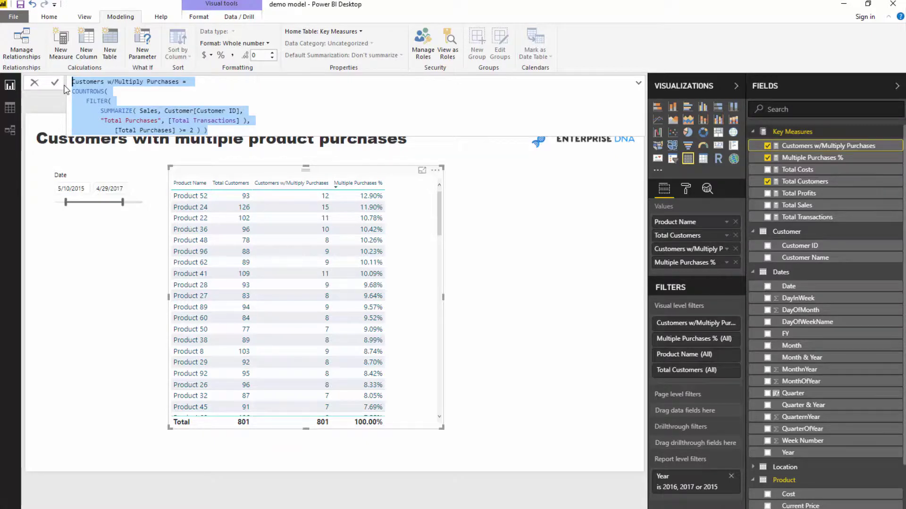
click(291, 110)
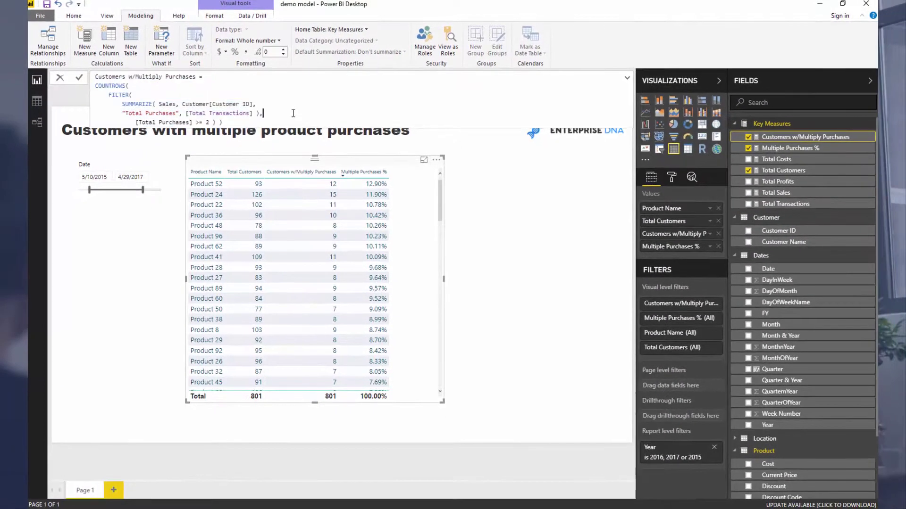